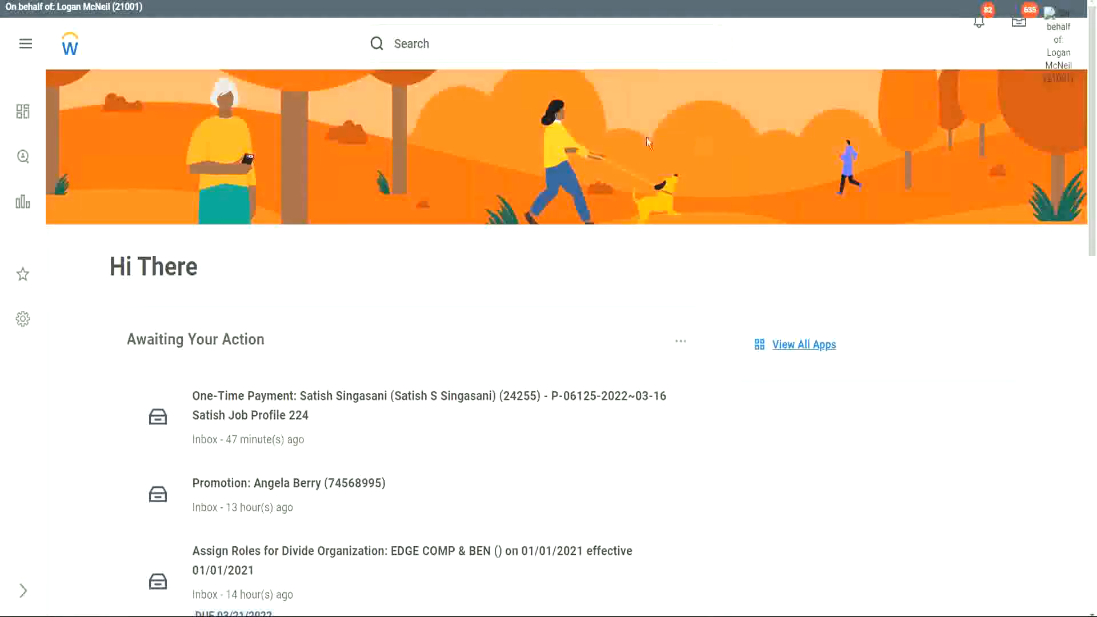
Search for "crea comp elig rule" and open the Create Compensation Eligibility Rule task.
{"action": "left_click", "coordinate": [435, 43]}
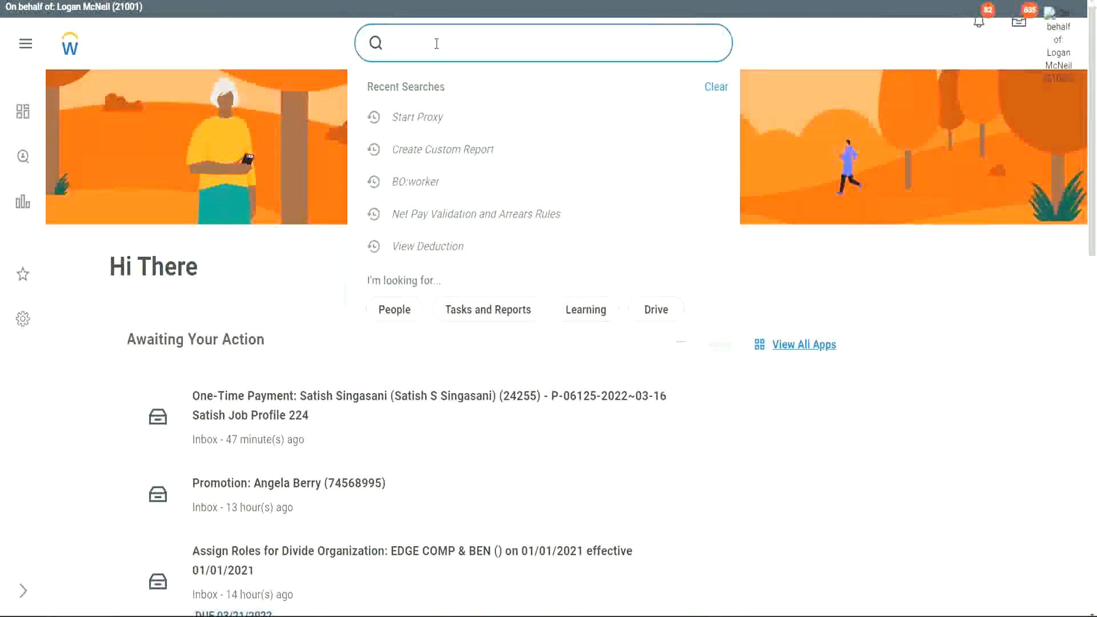
{"action": "type", "text": "crea"}
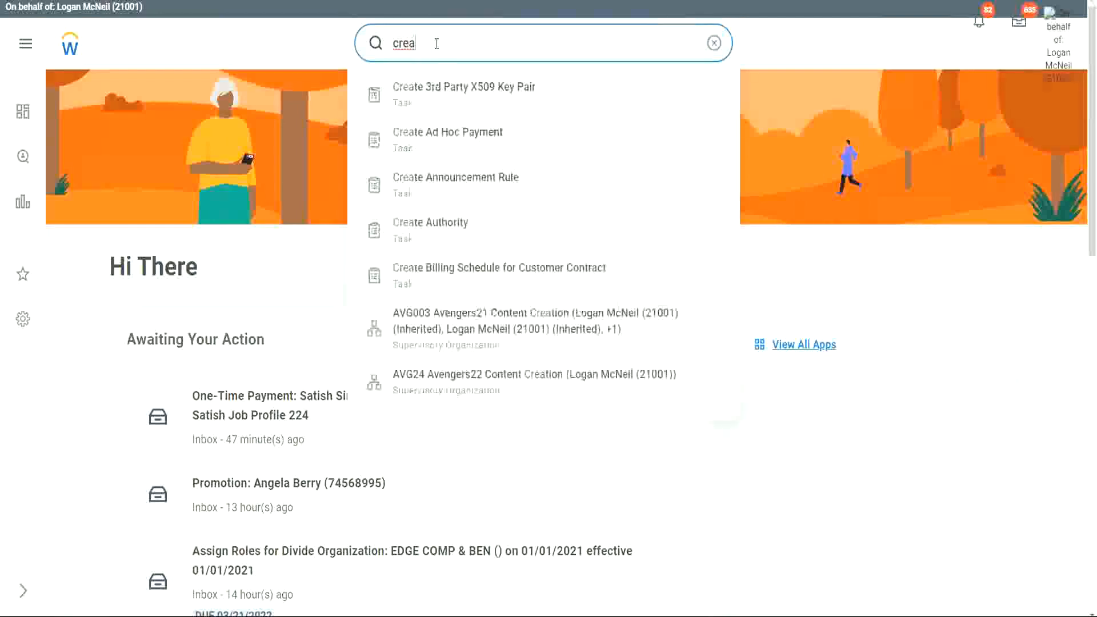
{"action": "type", "text": " comp elig rule"}
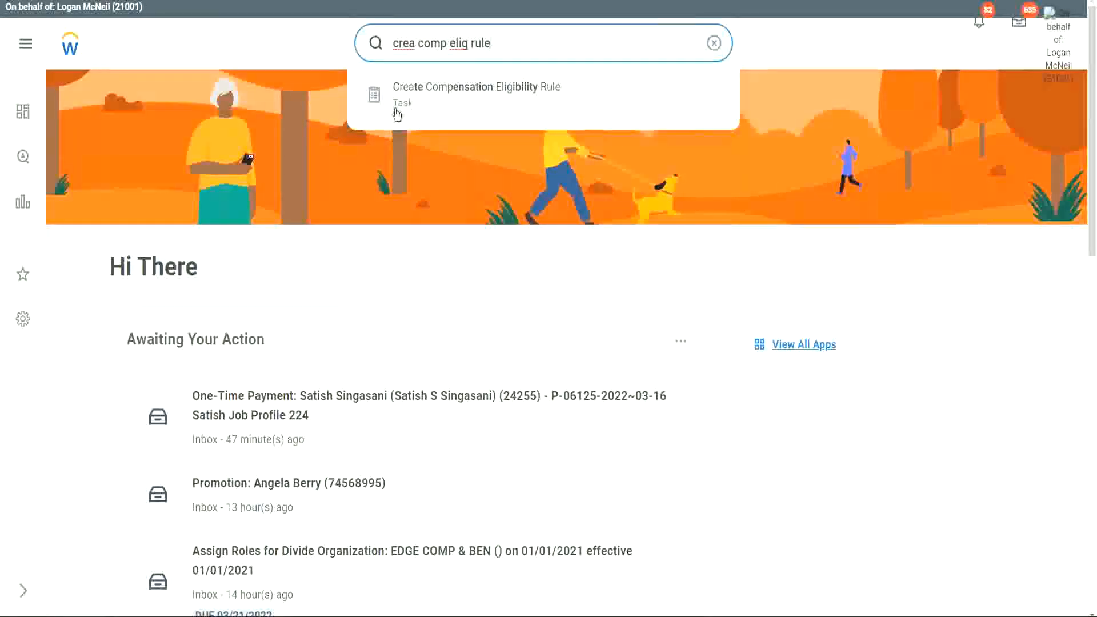
{"action": "left_click", "coordinate": [557, 96]}
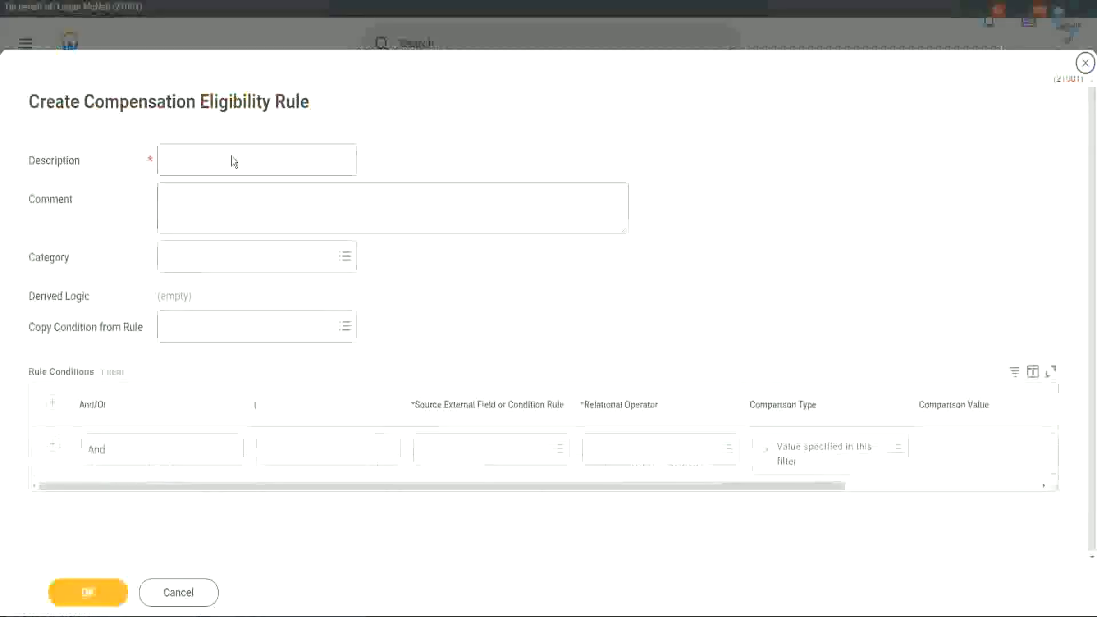
Enter "WW_All Managers" as the description of the new compensation eligibility rule.
{"action": "left_click", "coordinate": [224, 154]}
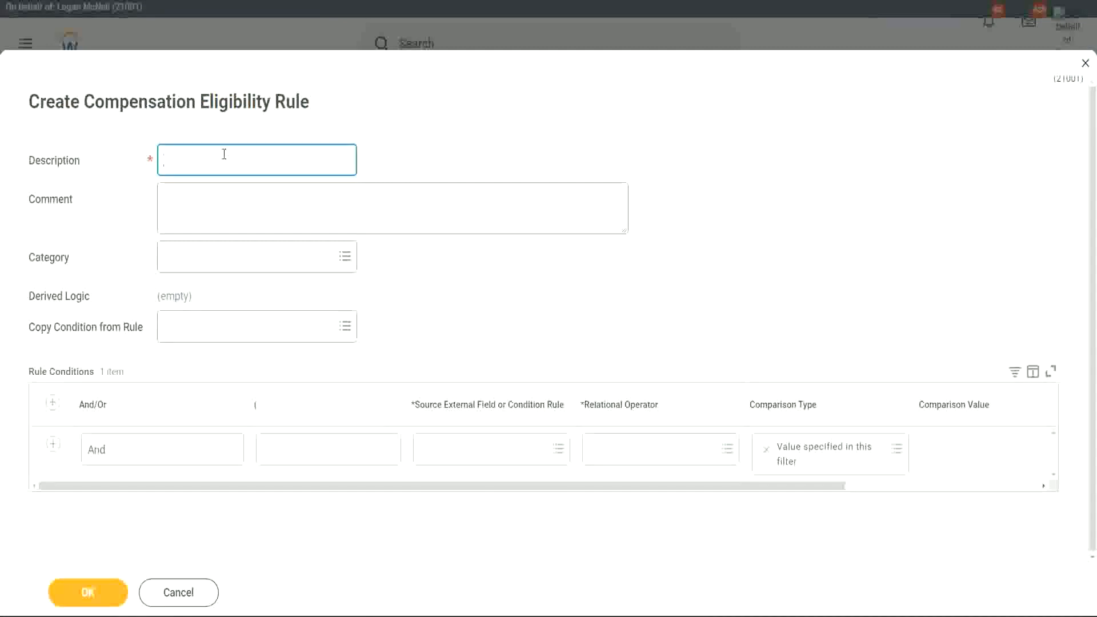
{"action": "type", "text": "WW_All"}
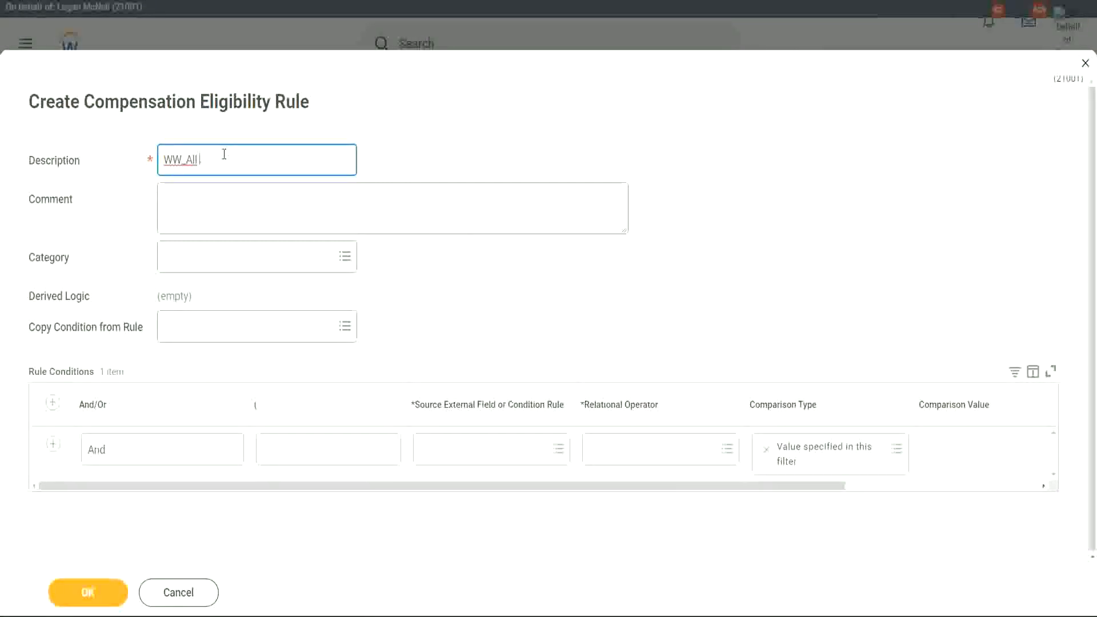
{"action": "type", "text": " AMnManagers"}
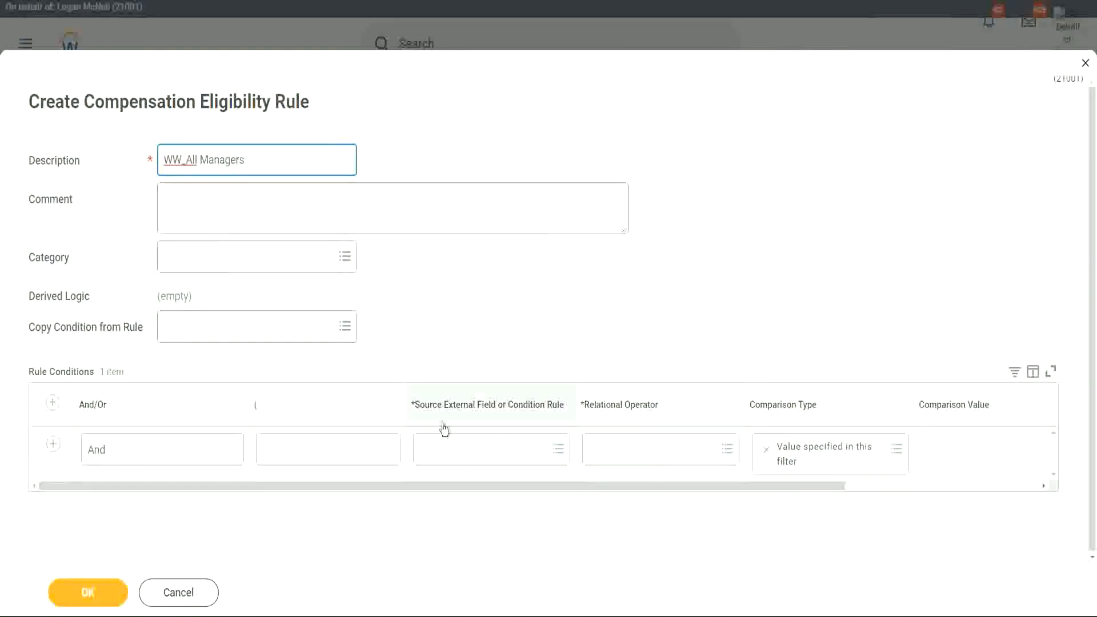
Enter the rule comment "This rule is to identify all Managers in the system".
{"action": "left_click", "coordinate": [187, 209]}
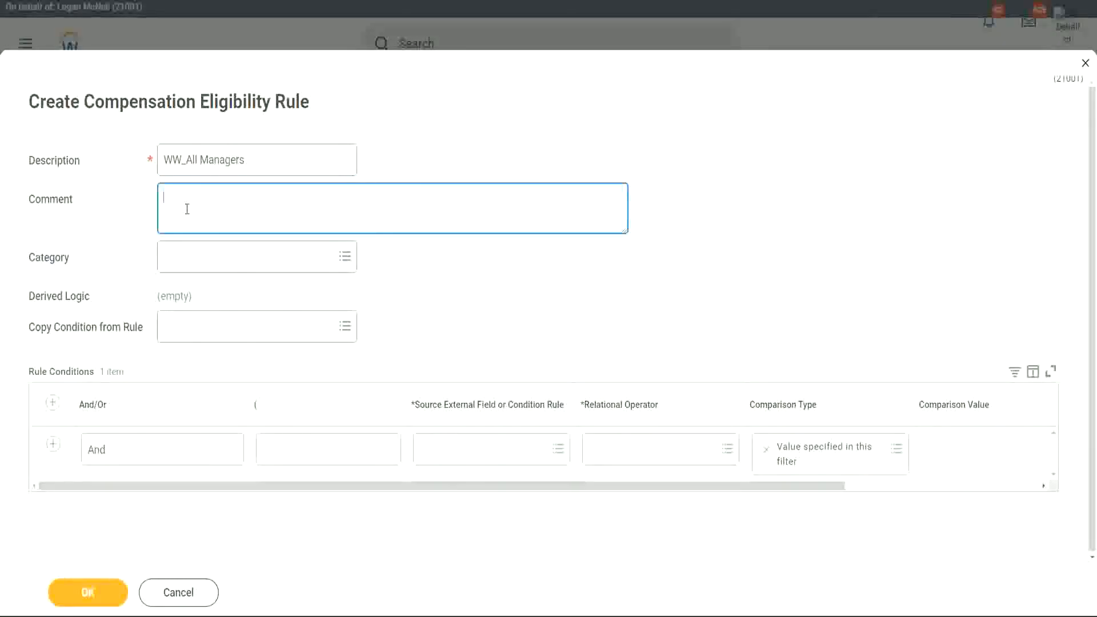
{"action": "type", "text": "This rule is "}
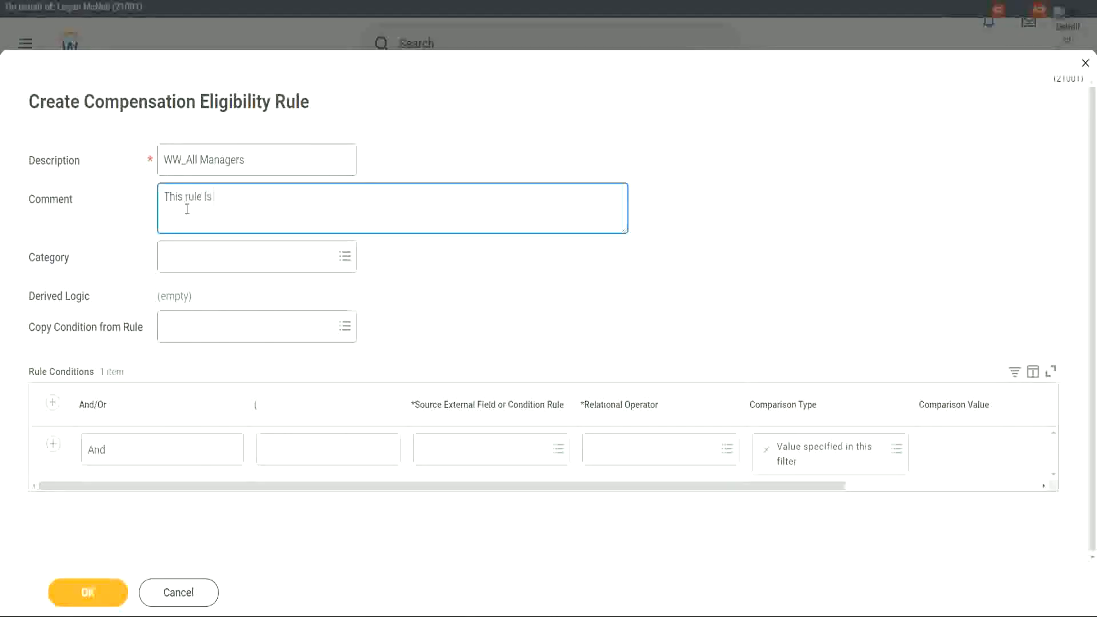
{"action": "type", "text": "to identify all Manage"}
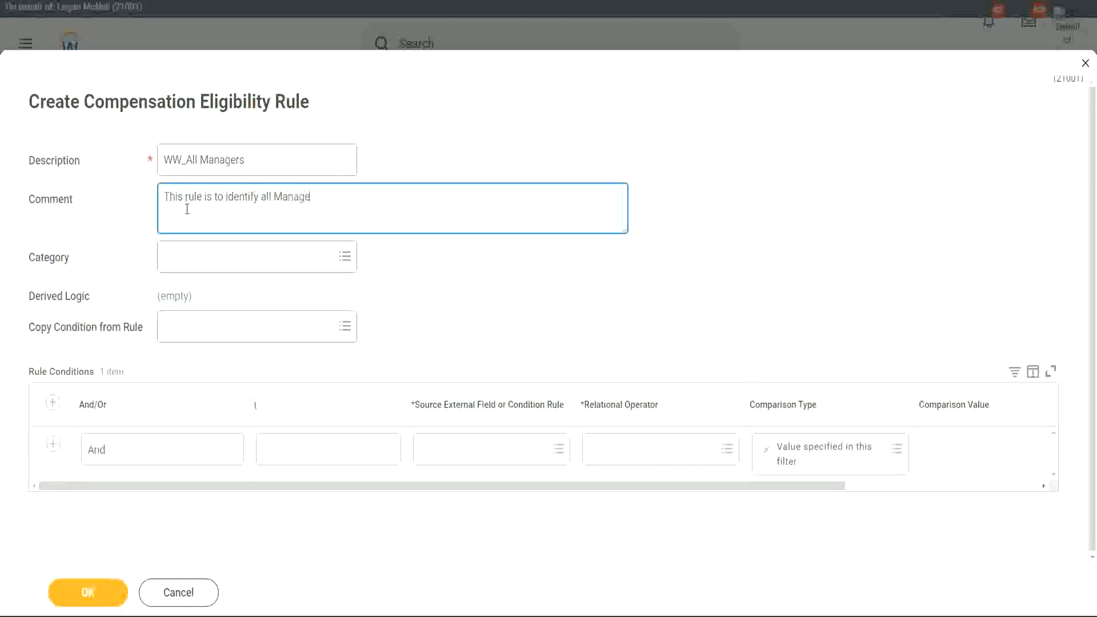
{"action": "type", "text": "rs in the tenant"}
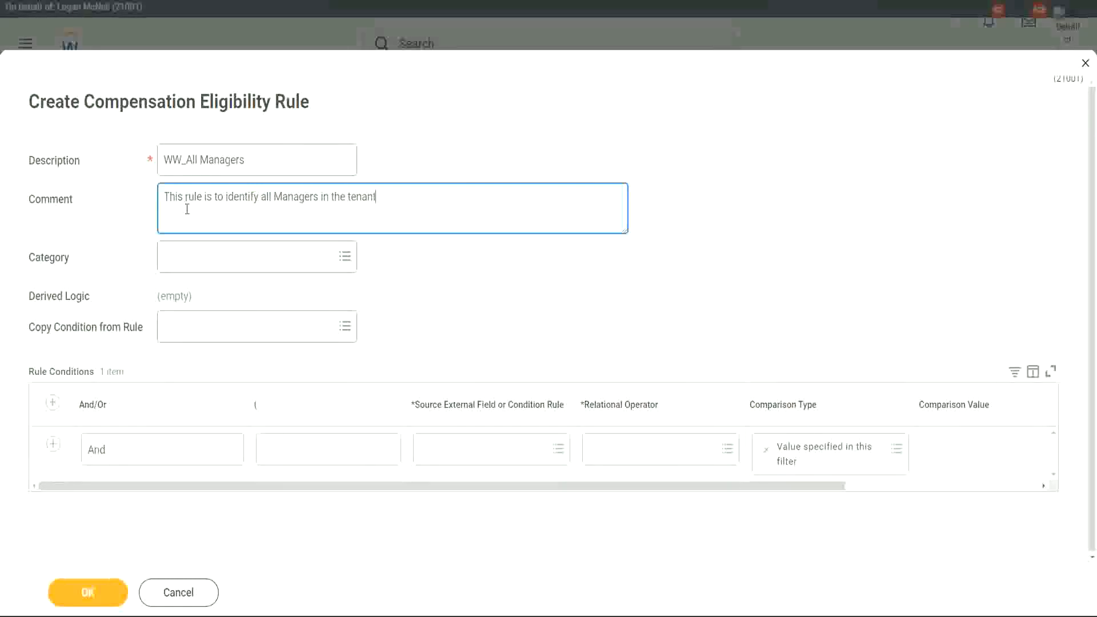
{"action": "key", "text": "BackSpace"}
{"action": "key", "text": "BackSpace"}
{"action": "key", "text": "BackSpace"}
{"action": "key", "text": "BackSpace"}
{"action": "key", "text": "BackSpace"}
{"action": "key", "text": "BackSpace"}
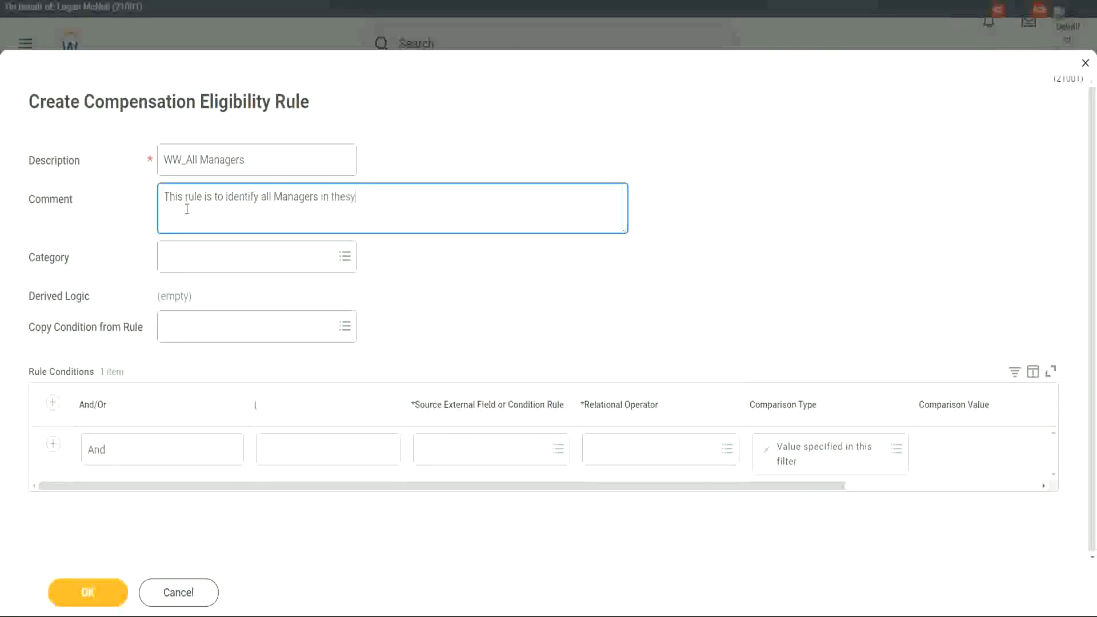
{"action": "type", "text": "system"}
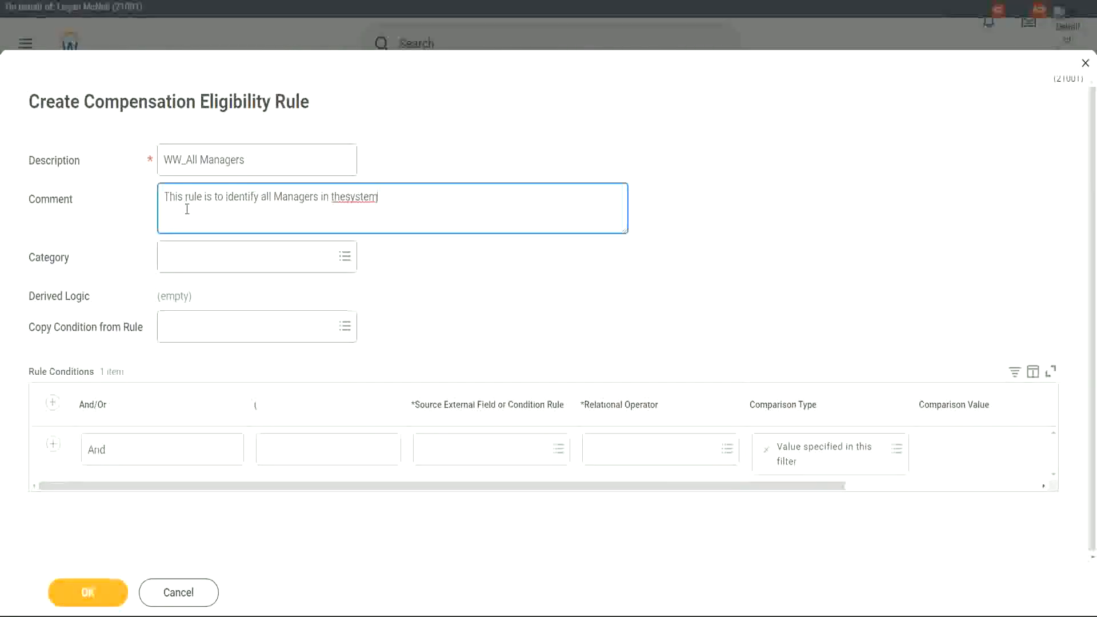
{"action": "key", "text": "Left"}
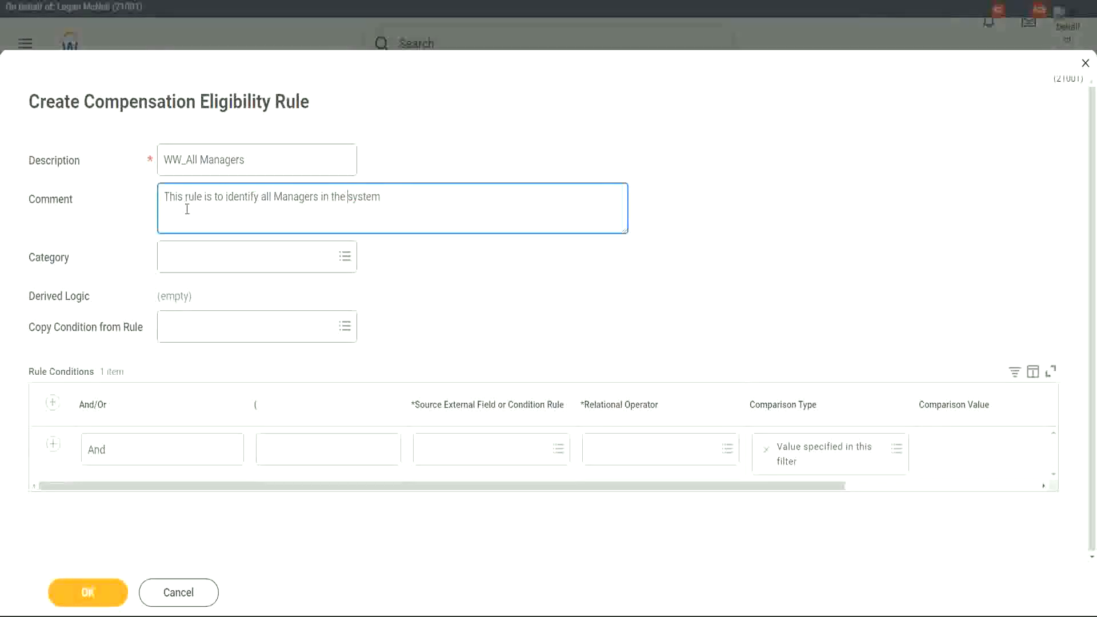
{"action": "key", "text": "Right"}
Examine the category choices under Compensation Eligibility Rule and Notice Period Eligibility Rule without selecting one.
{"action": "left_click", "coordinate": [203, 266]}
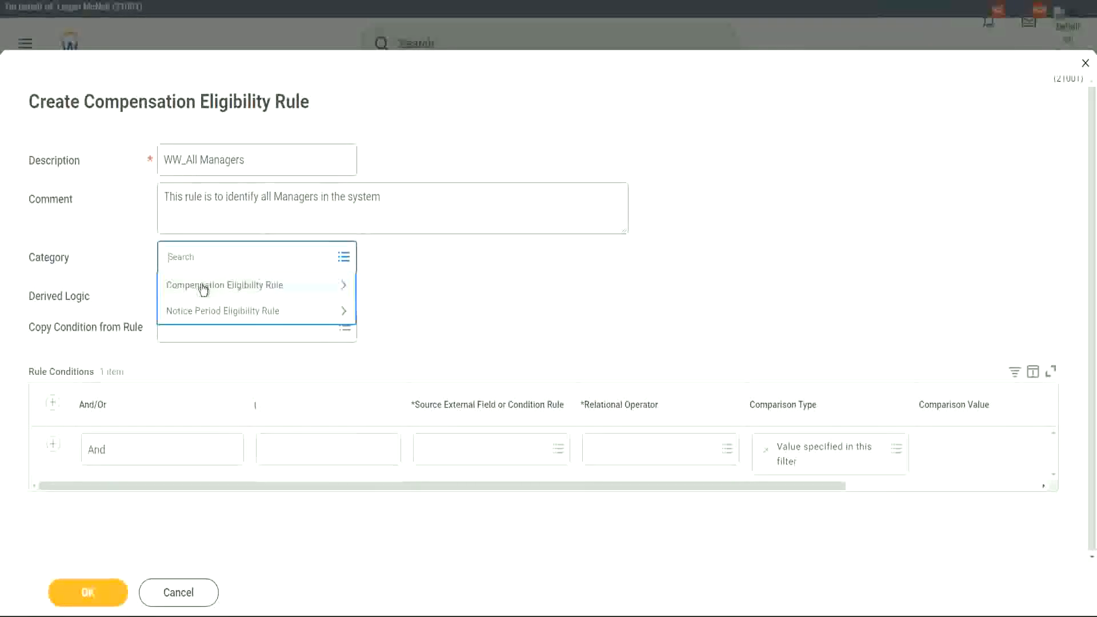
{"action": "left_click", "coordinate": [204, 286]}
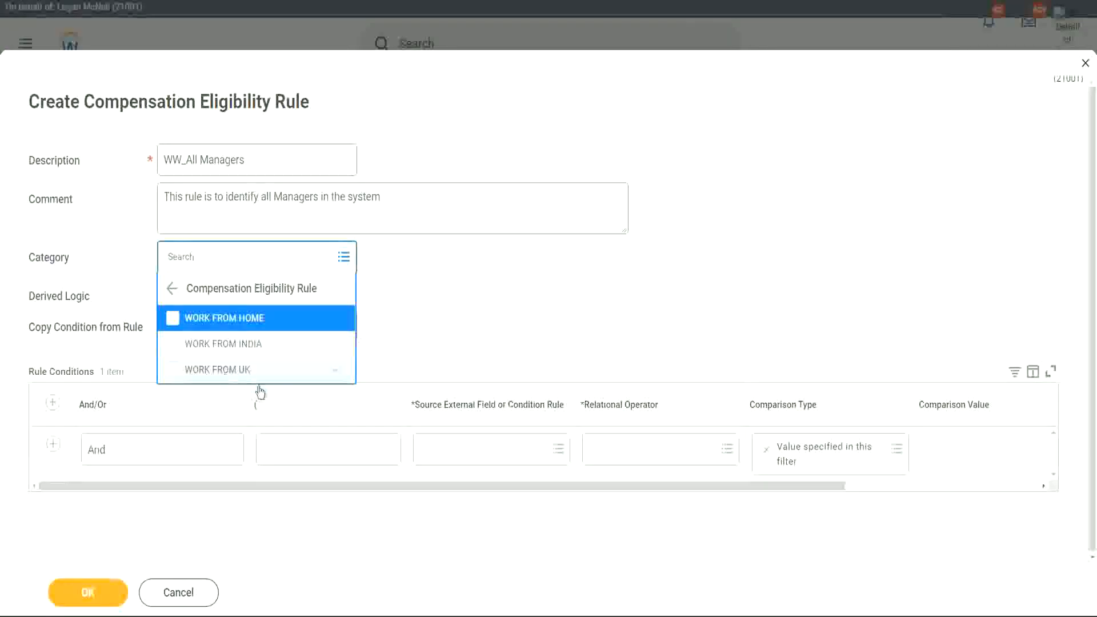
{"action": "left_click", "coordinate": [168, 288]}
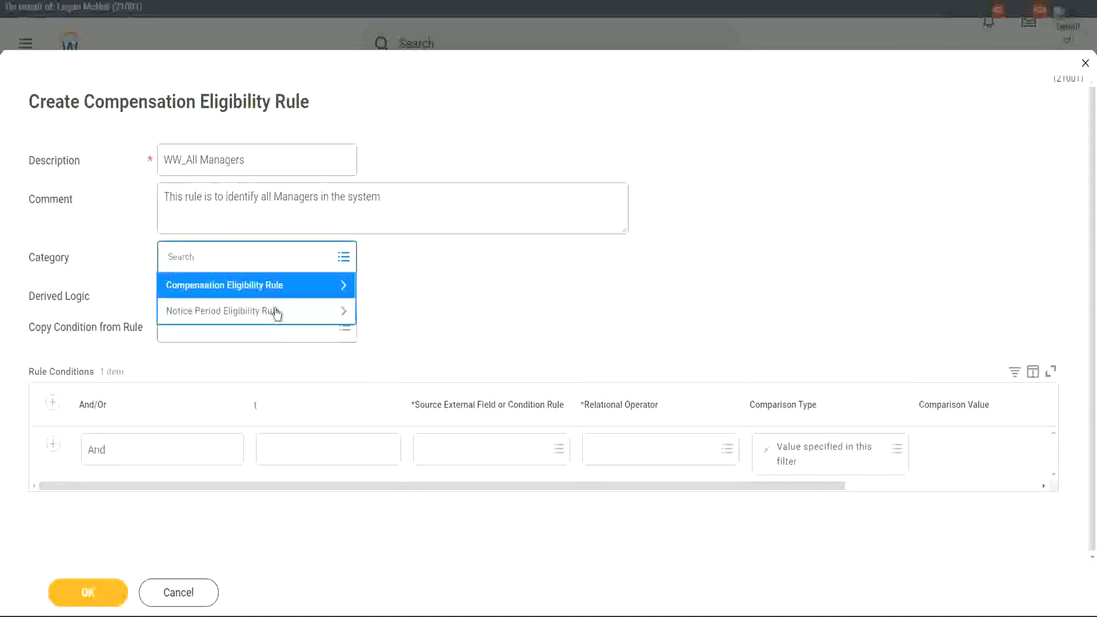
{"action": "left_click", "coordinate": [277, 311]}
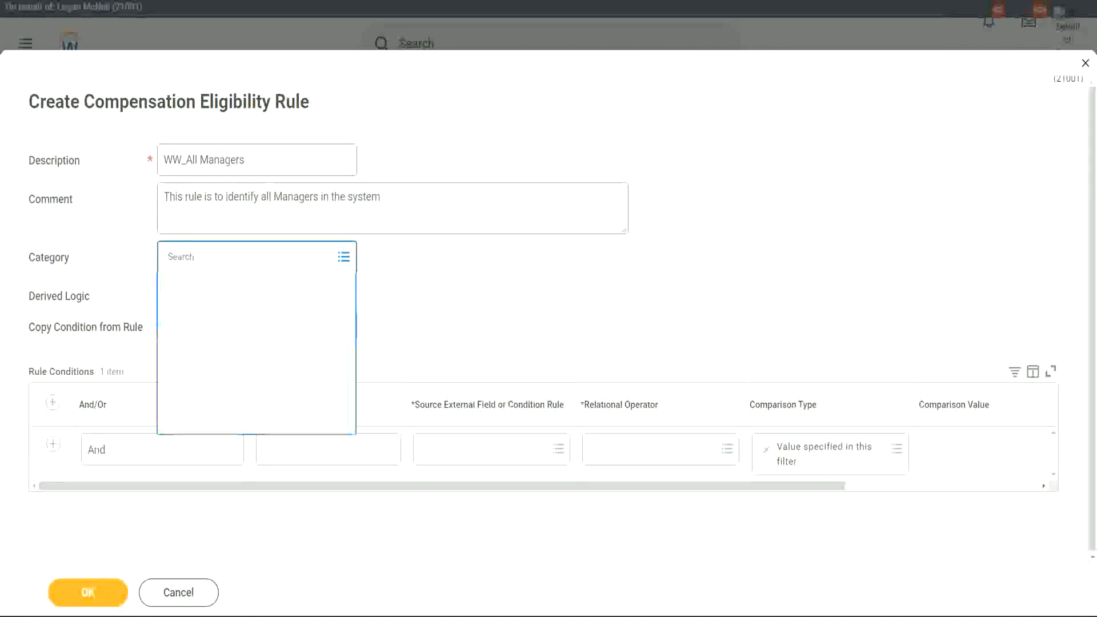
{"action": "left_click", "coordinate": [441, 286]}
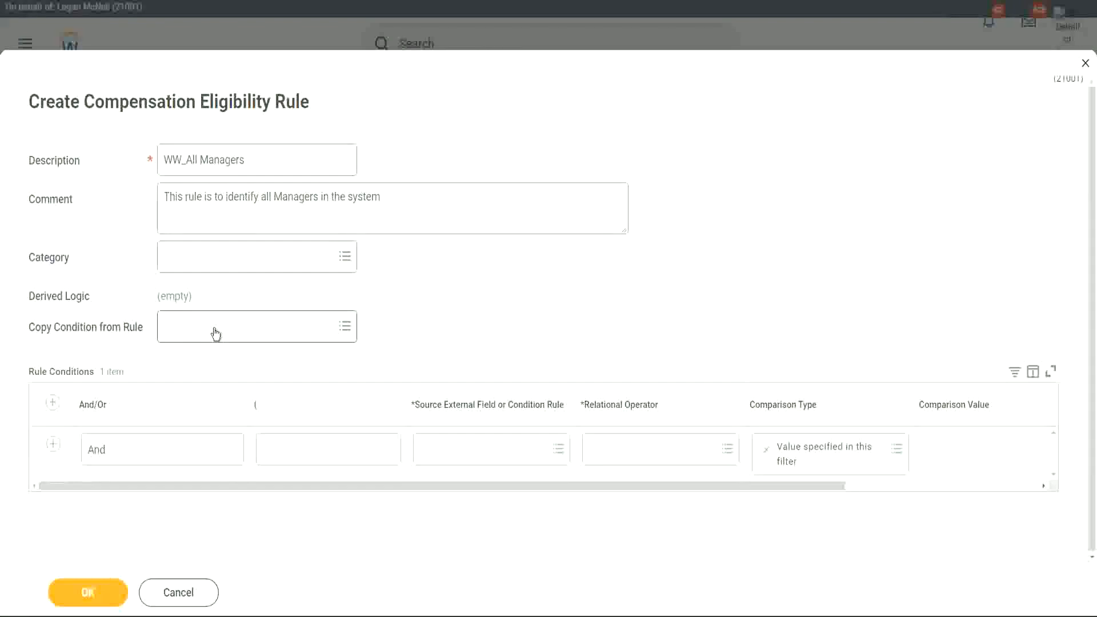
Examine the Rule Conditions table, including the And/Or options and the parenthesis, source field, operator and comparison columns.
{"action": "mouse_move", "coordinate": [215, 333]}
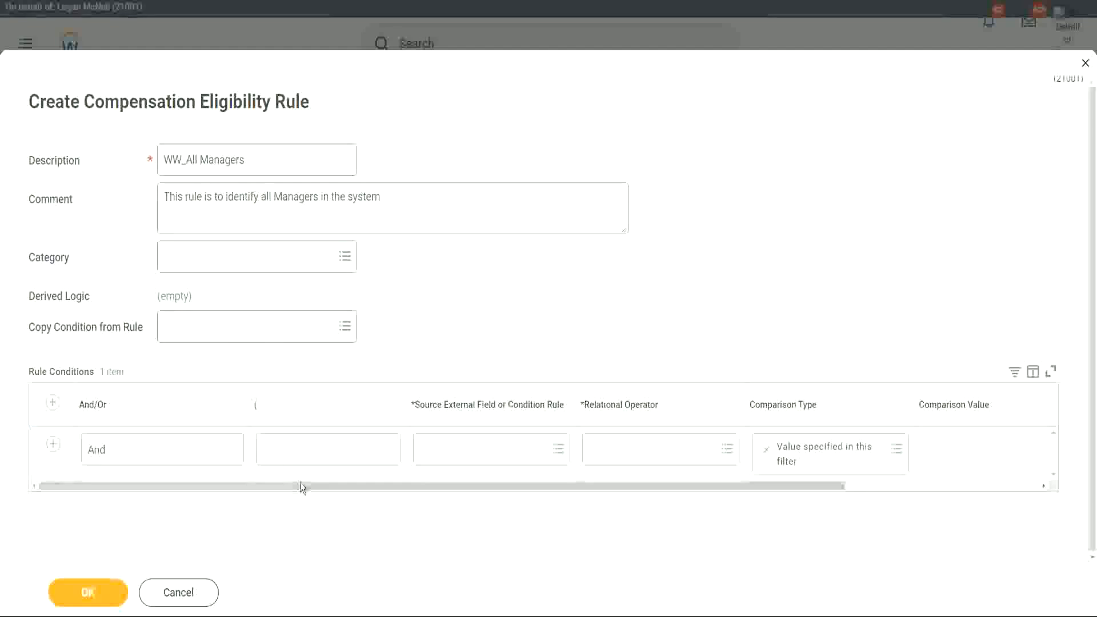
{"action": "mouse_move", "coordinate": [296, 488]}
{"action": "left_mouse_down"}
{"action": "mouse_move", "coordinate": [336, 492]}
{"action": "mouse_move", "coordinate": [284, 492]}
{"action": "left_mouse_up"}
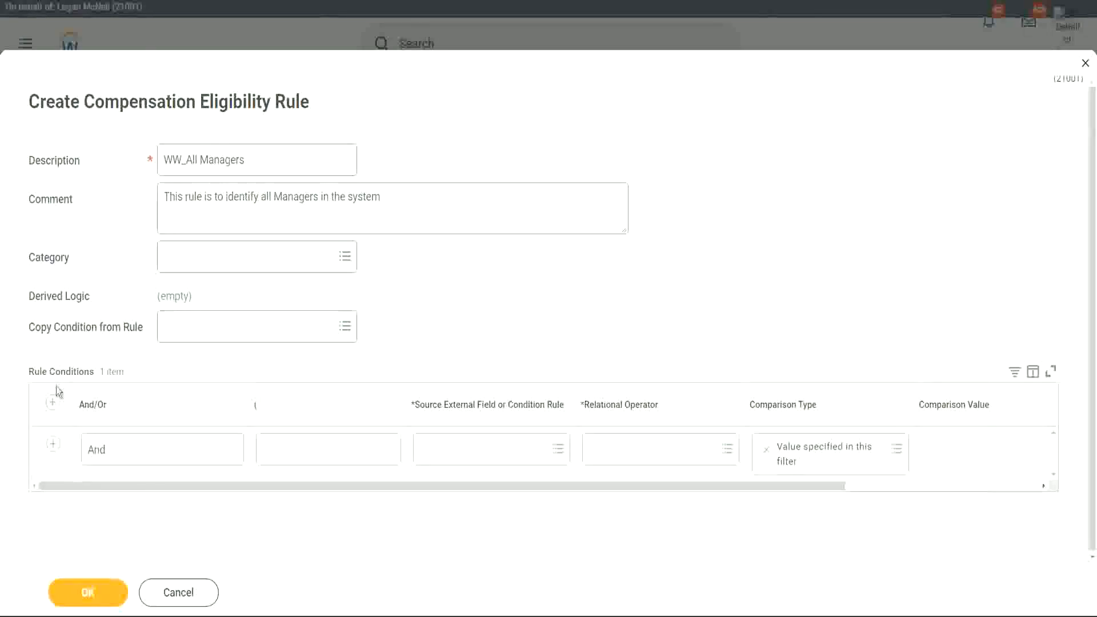
{"action": "left_click_drag", "start_coordinate": [93, 373], "coordinate": [154, 368]}
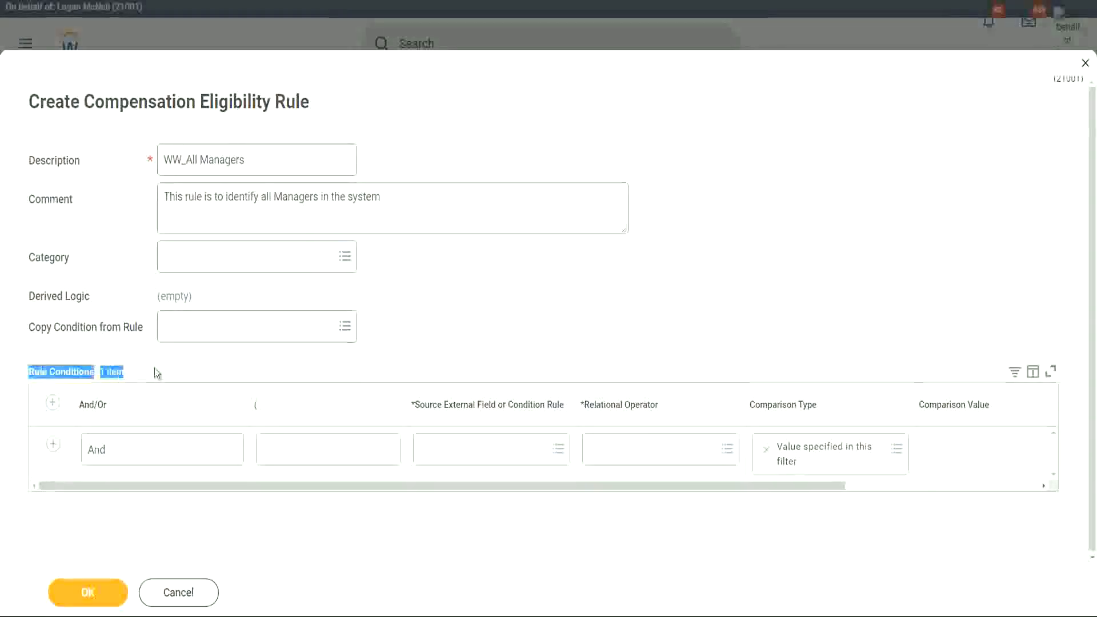
{"action": "left_click", "coordinate": [155, 367]}
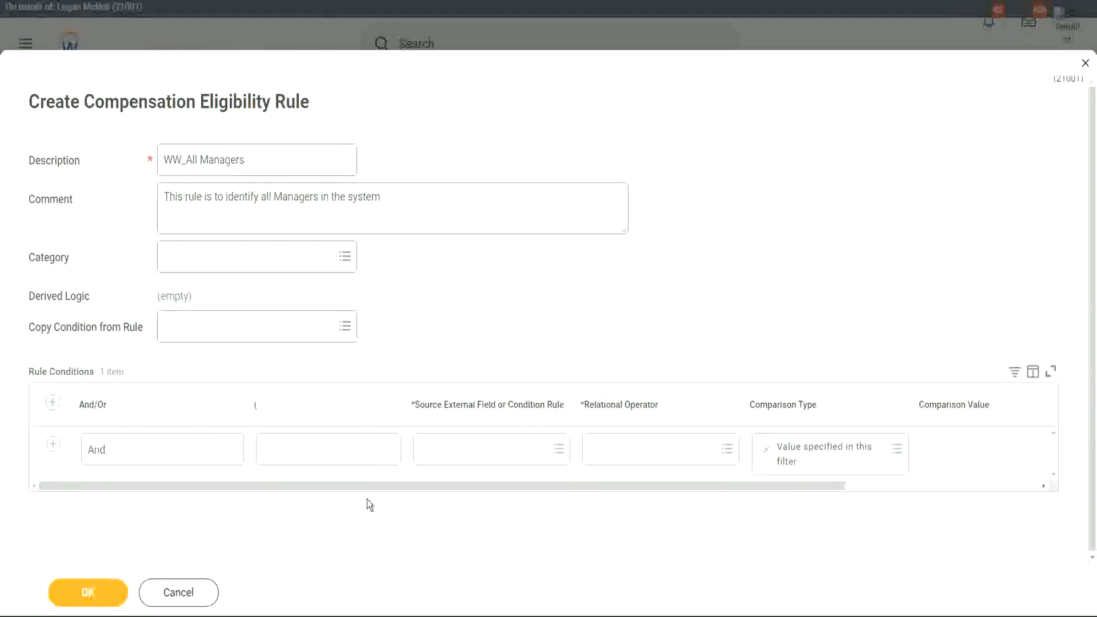
{"action": "left_click_drag", "start_coordinate": [448, 488], "coordinate": [337, 488]}
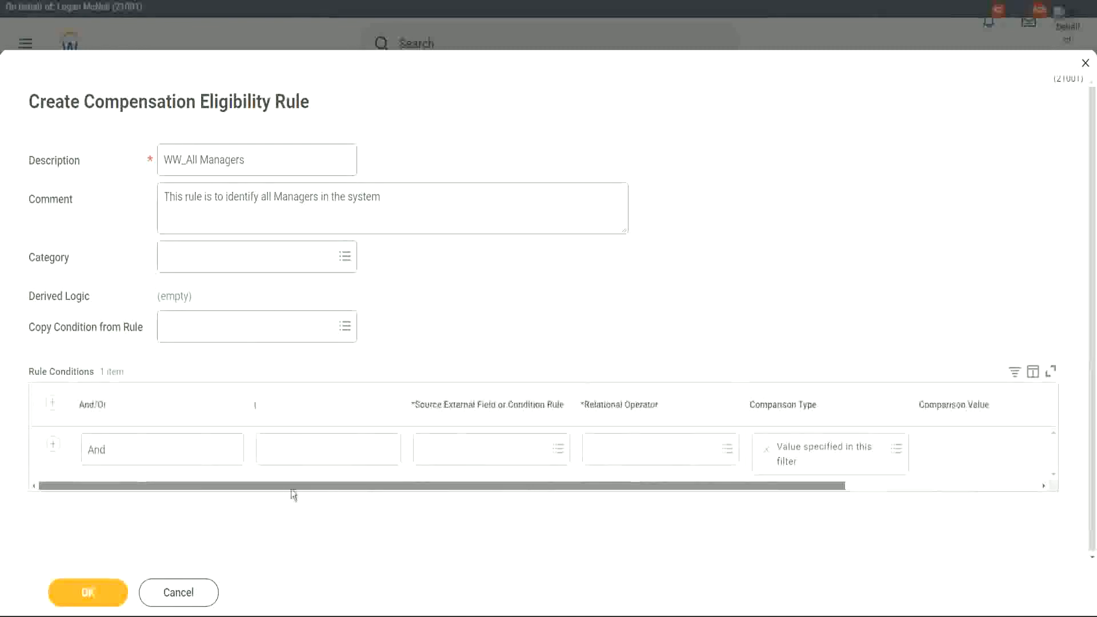
{"action": "left_click", "coordinate": [224, 456]}
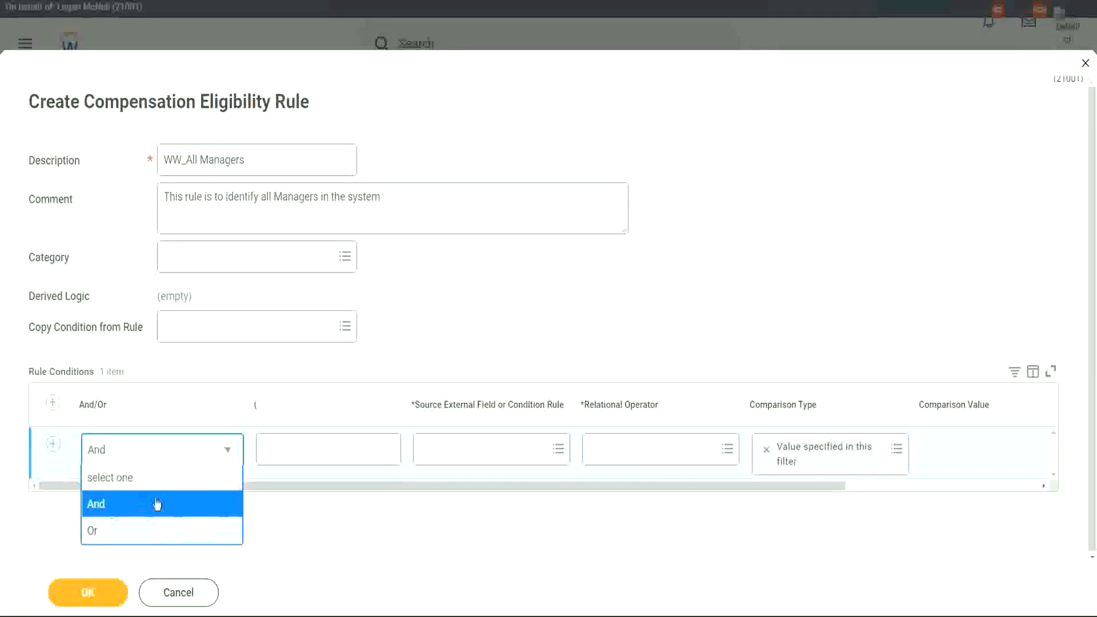
{"action": "left_click", "coordinate": [309, 519]}
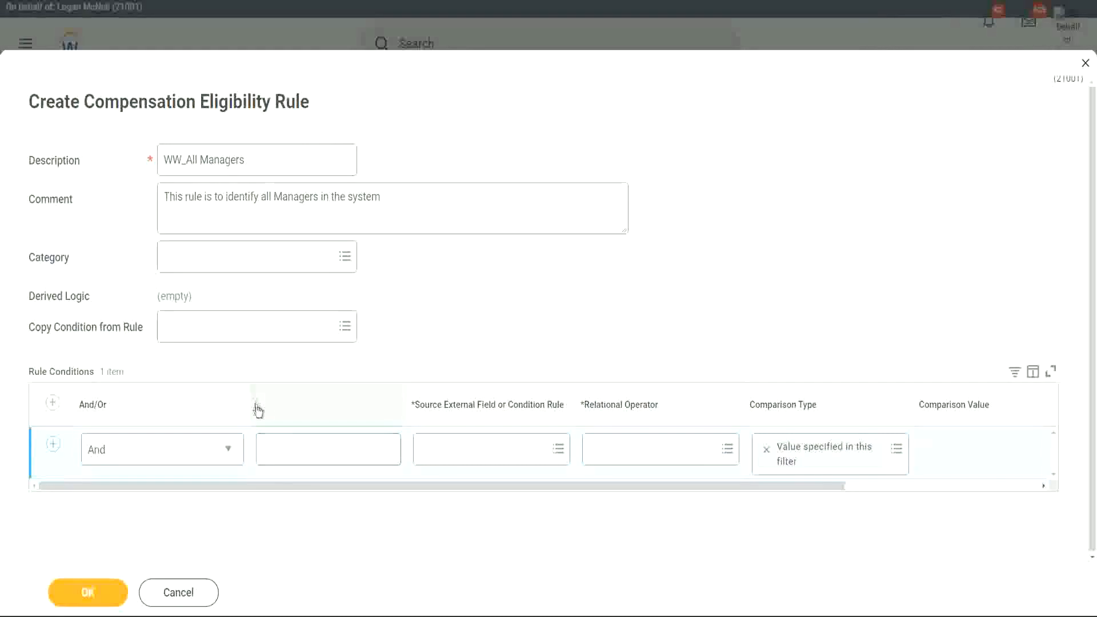
{"action": "left_click", "coordinate": [264, 455]}
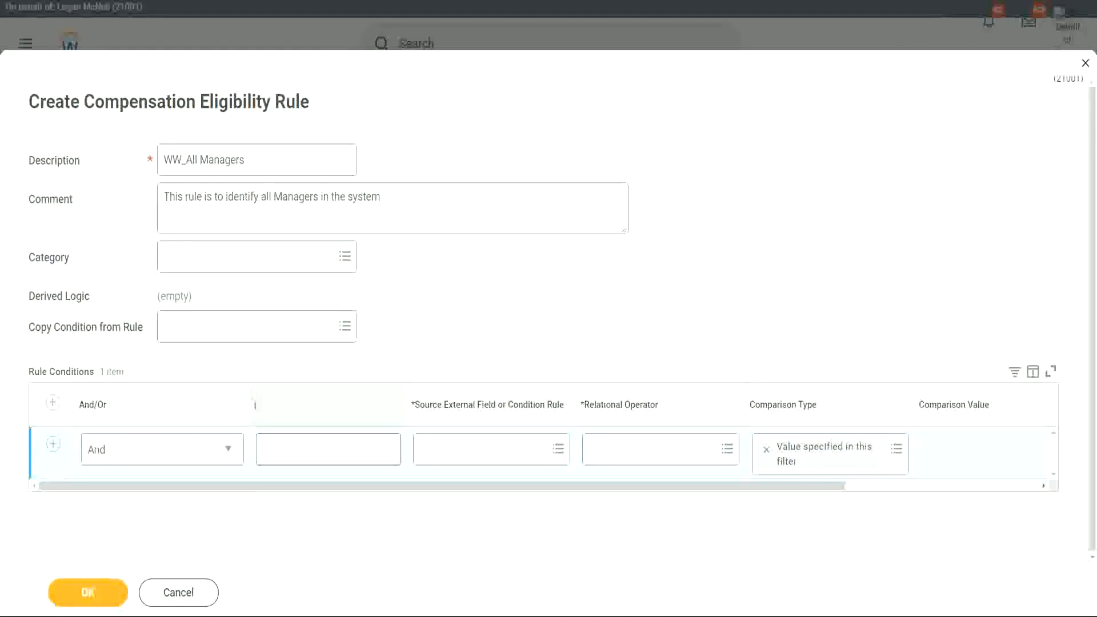
{"action": "left_click_drag", "start_coordinate": [347, 485], "coordinate": [597, 493]}
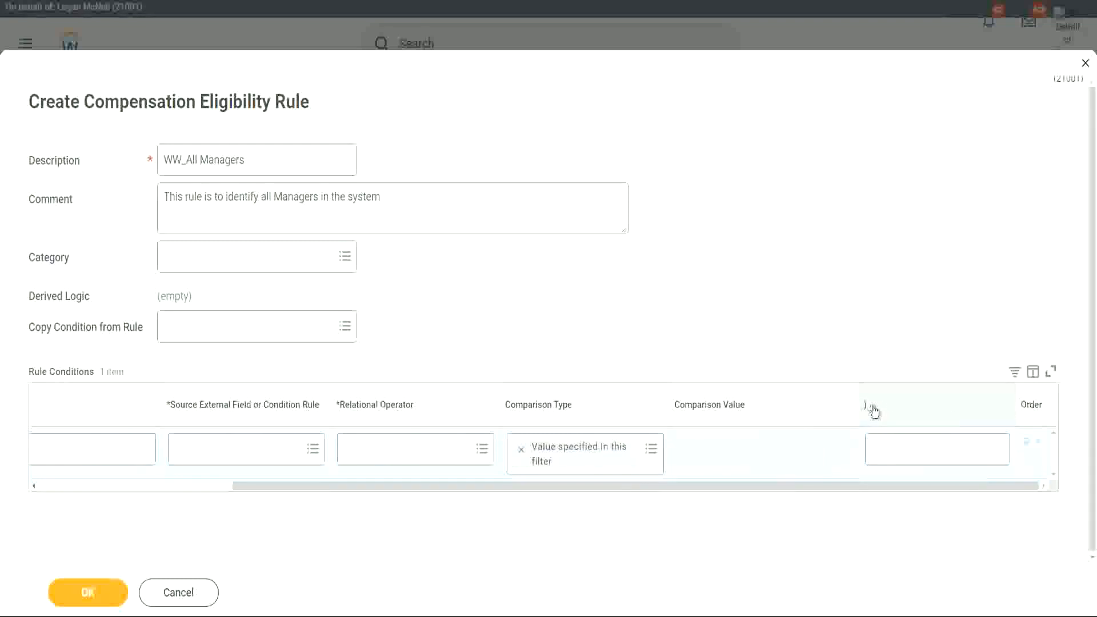
{"action": "left_click_drag", "start_coordinate": [745, 483], "coordinate": [577, 494]}
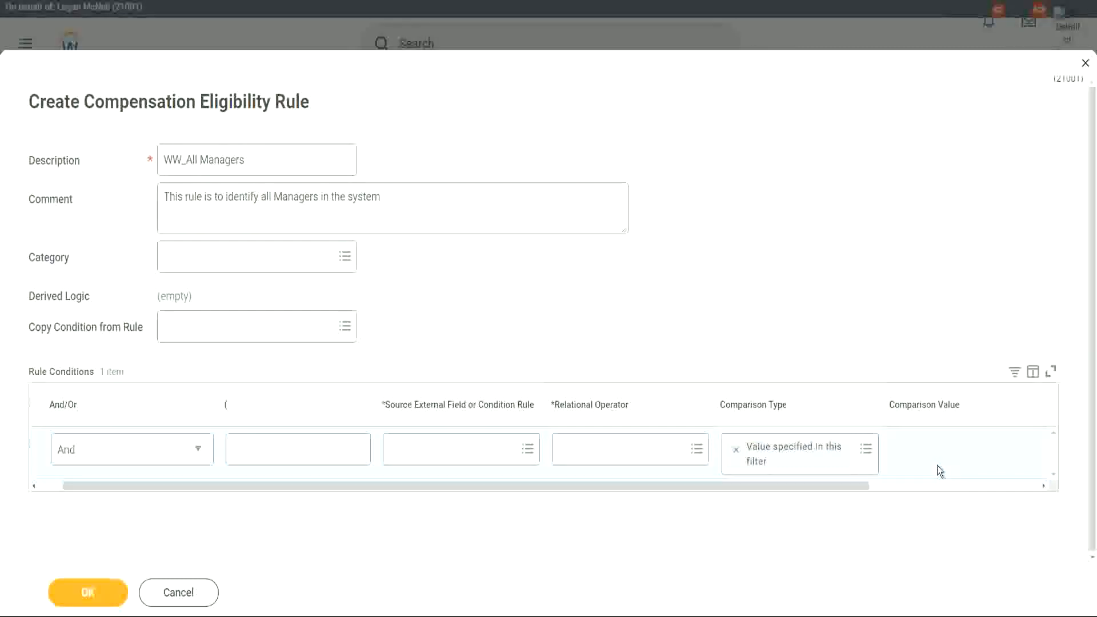
{"action": "left_click_drag", "start_coordinate": [811, 487], "coordinate": [684, 491]}
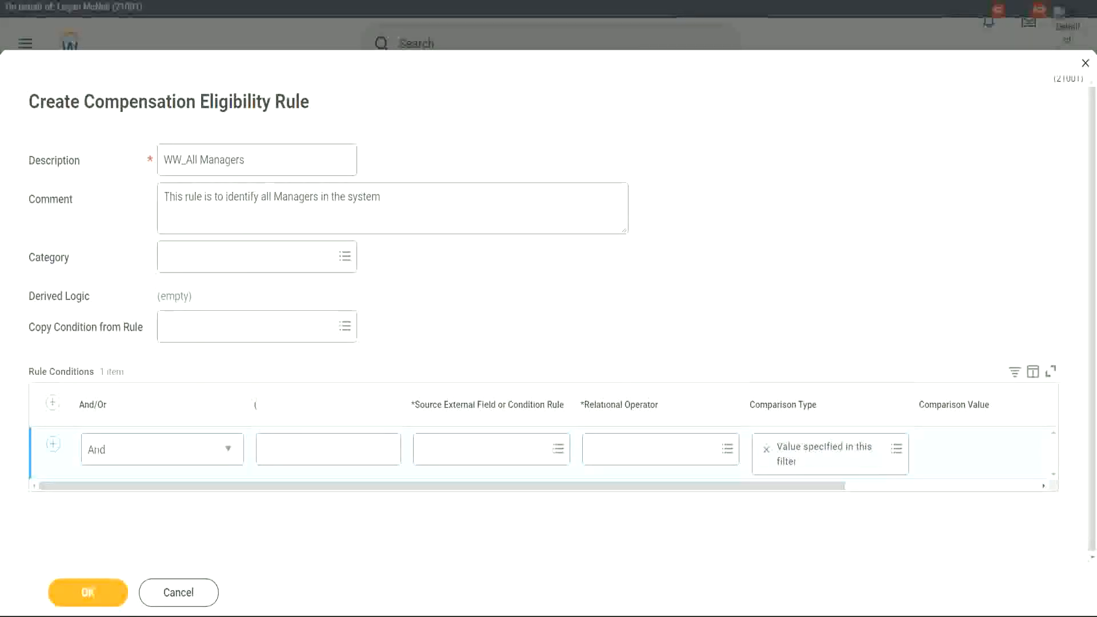
{"action": "mouse_move", "coordinate": [27, 355]}
{"action": "left_mouse_down"}
{"action": "mouse_move", "coordinate": [1068, 354]}
{"action": "mouse_move", "coordinate": [1081, 500]}
{"action": "mouse_move", "coordinate": [21, 510]}
{"action": "mouse_move", "coordinate": [21, 357]}
{"action": "left_mouse_up"}
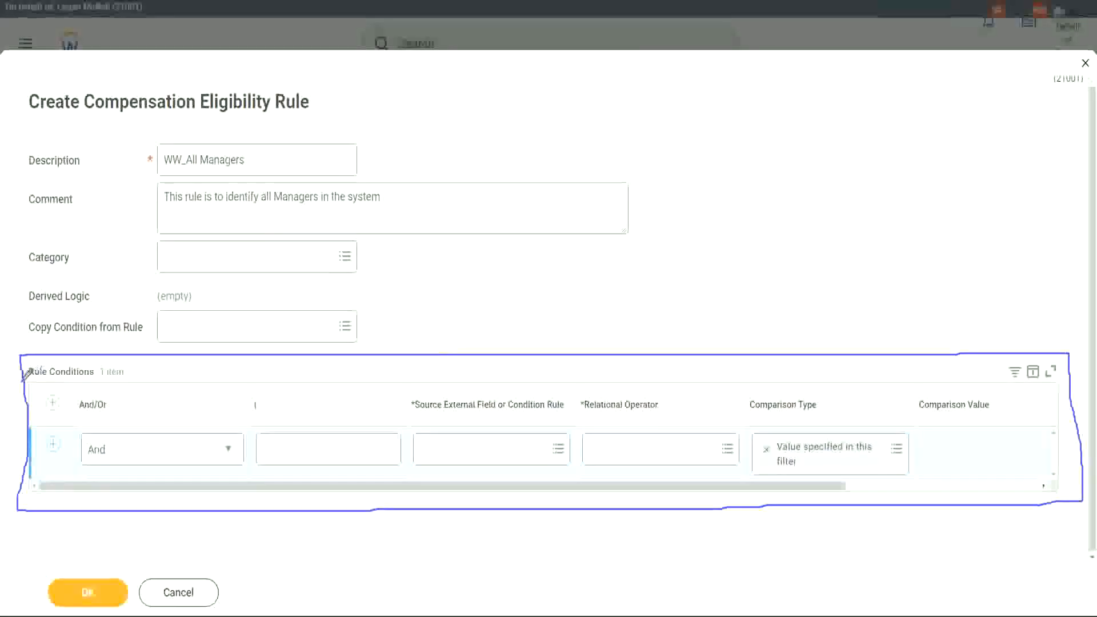
{"action": "left_click_drag", "start_coordinate": [23, 381], "coordinate": [99, 378]}
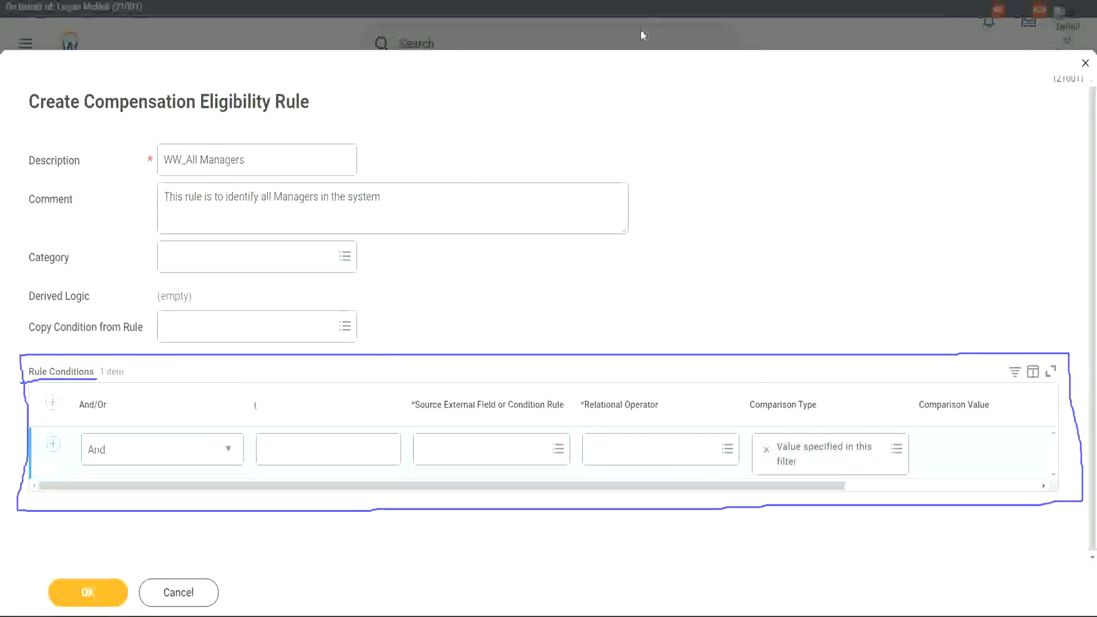
{"action": "left_click", "coordinate": [653, 43]}
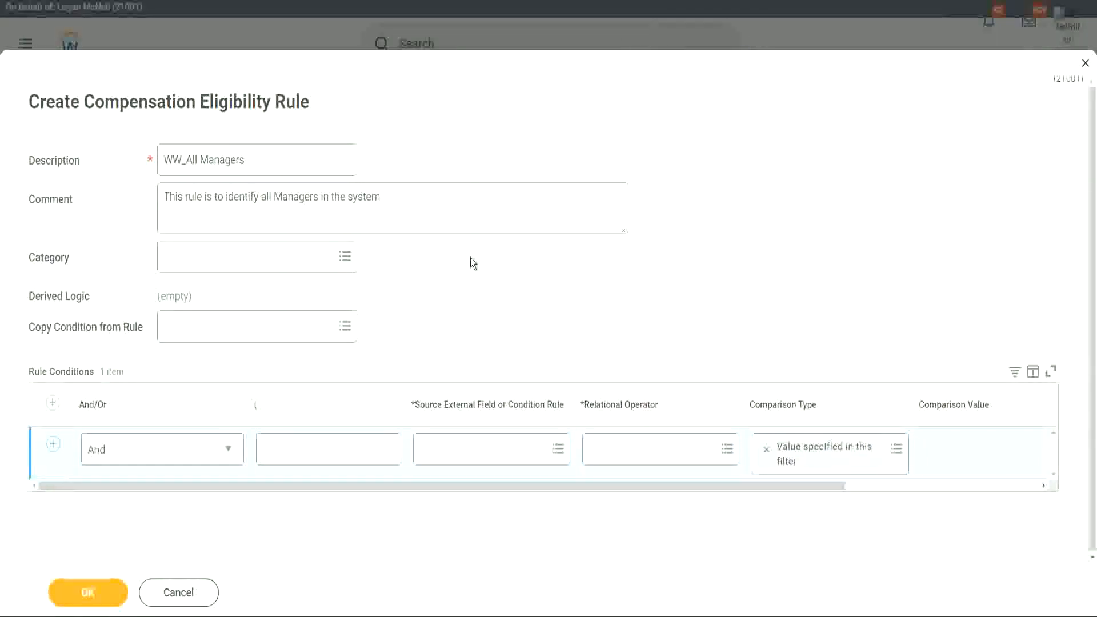